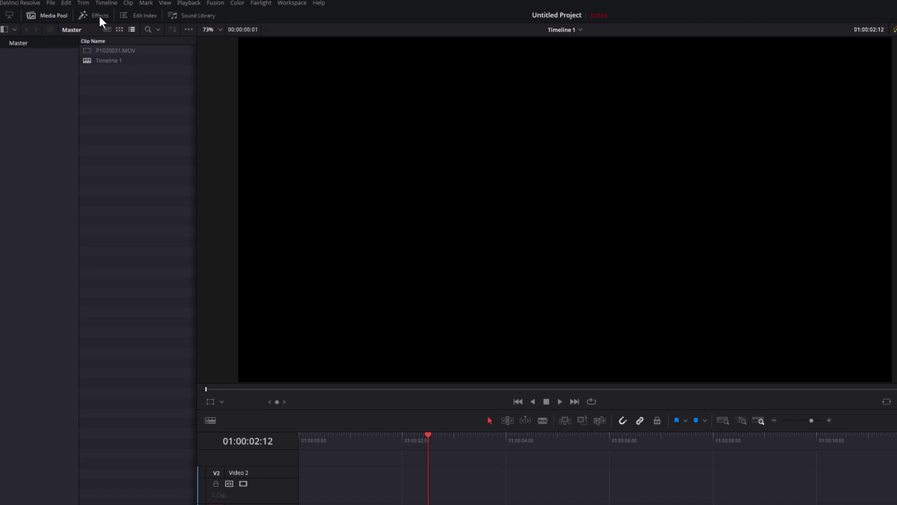
Add a Text title clip reading 'Basic Title' to Video 1 and select it
{"action": "left_click", "coordinate": [99, 17]}
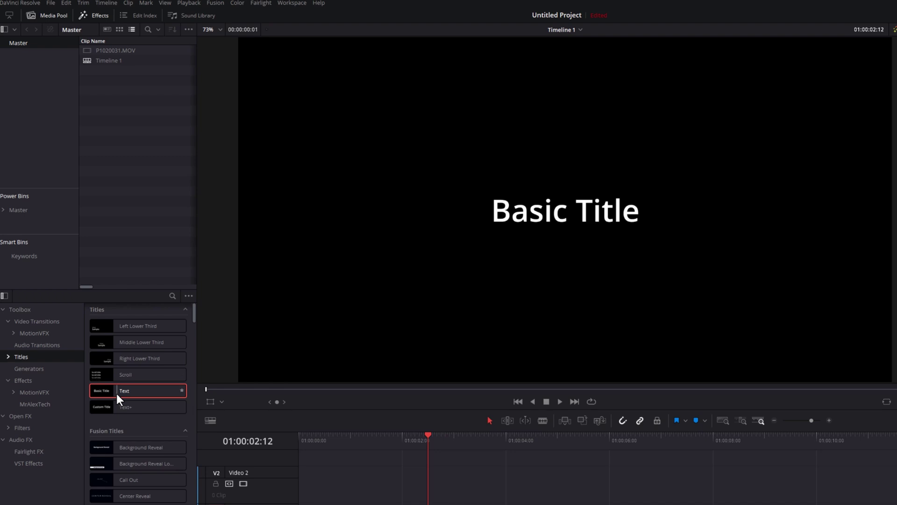
{"action": "left_click_drag", "start_coordinate": [114, 391], "coordinate": [243, 425]}
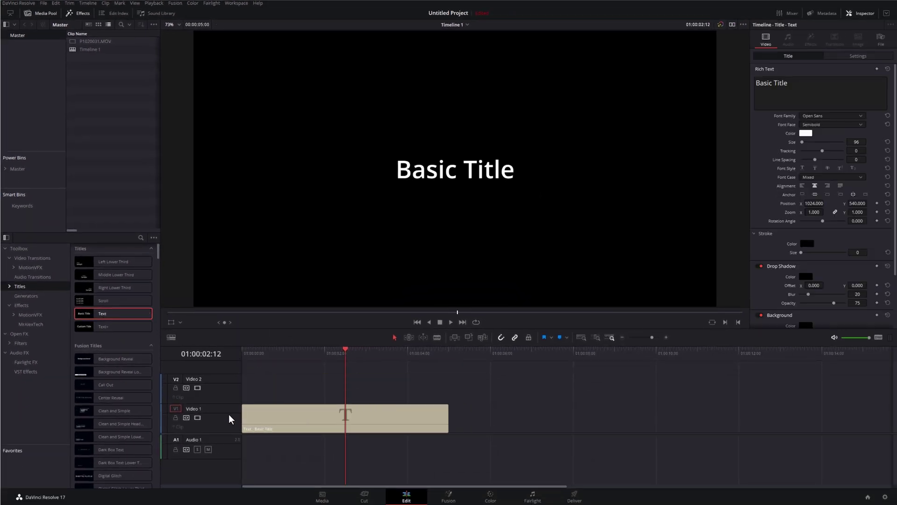
{"action": "left_click", "coordinate": [327, 420]}
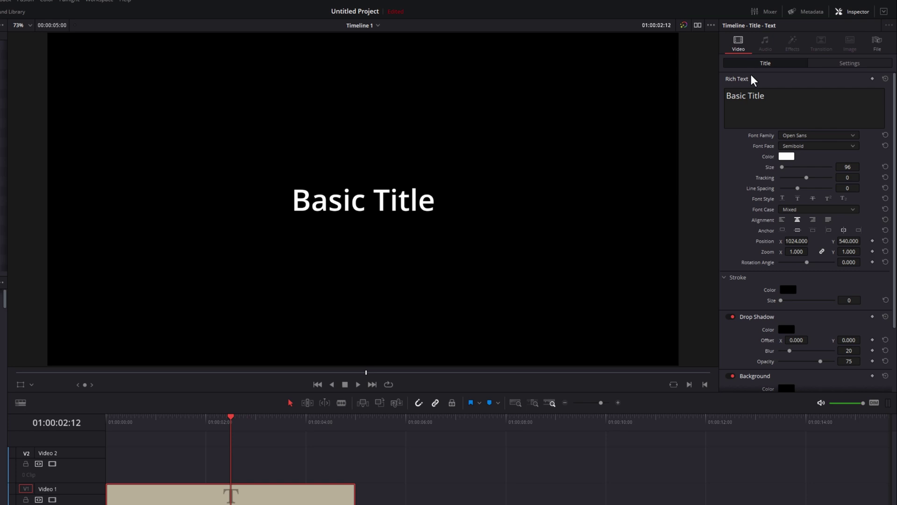
Change the title text to MRALEXTECH in the NiseSegaSonic font at size 226
{"action": "triple_click", "coordinate": [775, 105]}
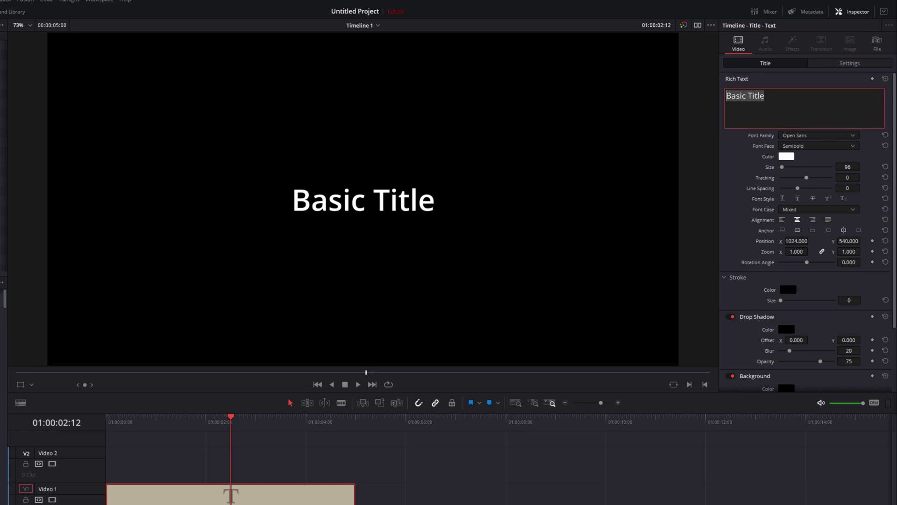
{"action": "type", "text": "MRALEXTEC"}
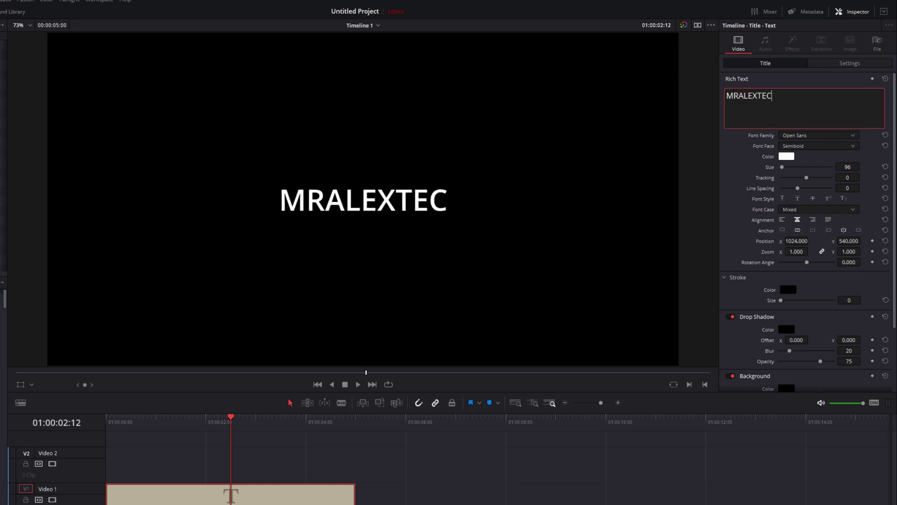
{"action": "type", "text": "H"}
{"action": "left_click", "coordinate": [829, 136]}
{"action": "scroll", "coordinate": [817, 255], "scroll_direction": "up", "scroll_amount": 2}
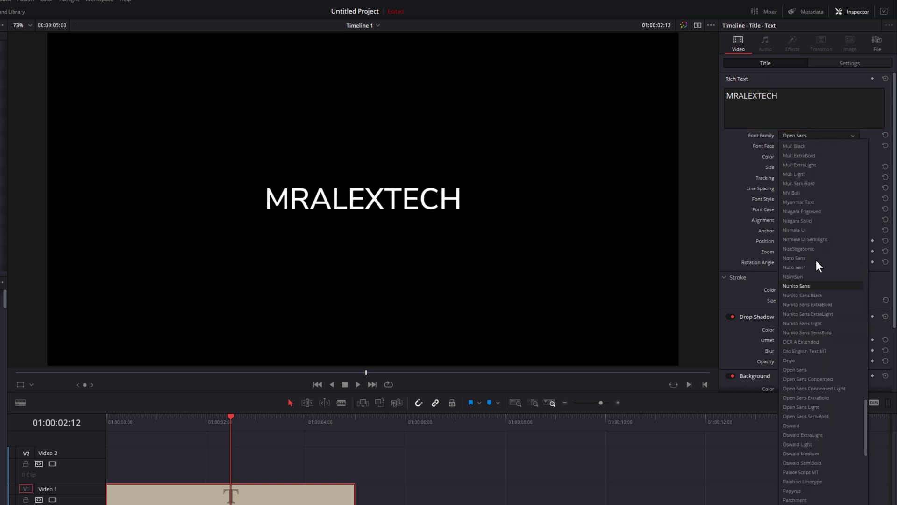
{"action": "left_click", "coordinate": [816, 259]}
{"action": "left_click_drag", "start_coordinate": [847, 167], "coordinate": [863, 167]}
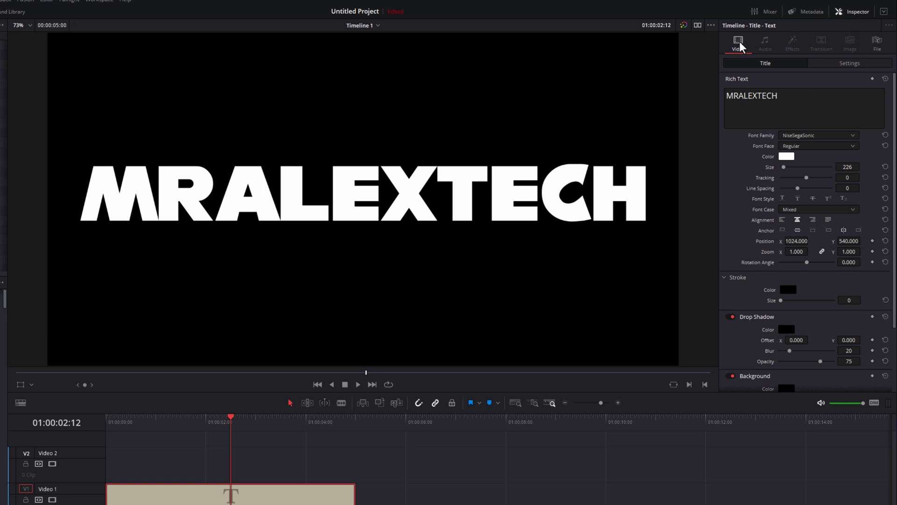
{"action": "left_click", "coordinate": [849, 66]}
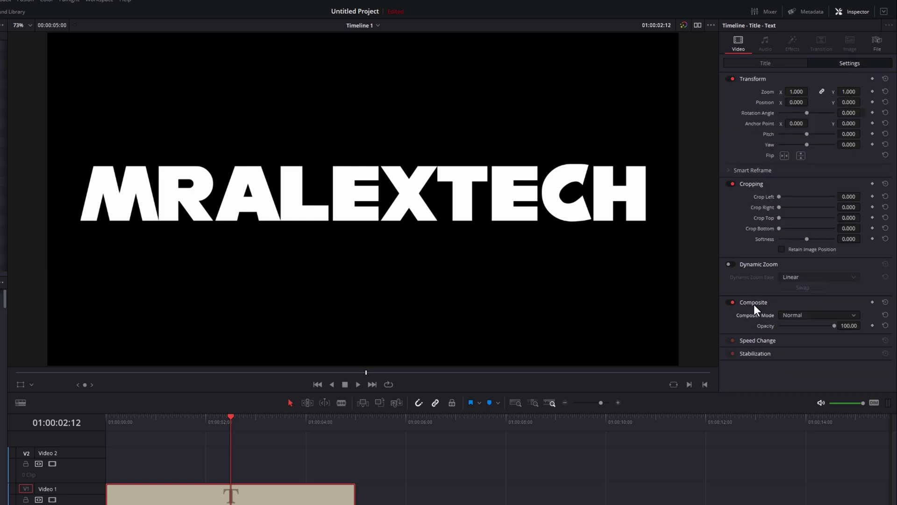
{"action": "left_click", "coordinate": [801, 316]}
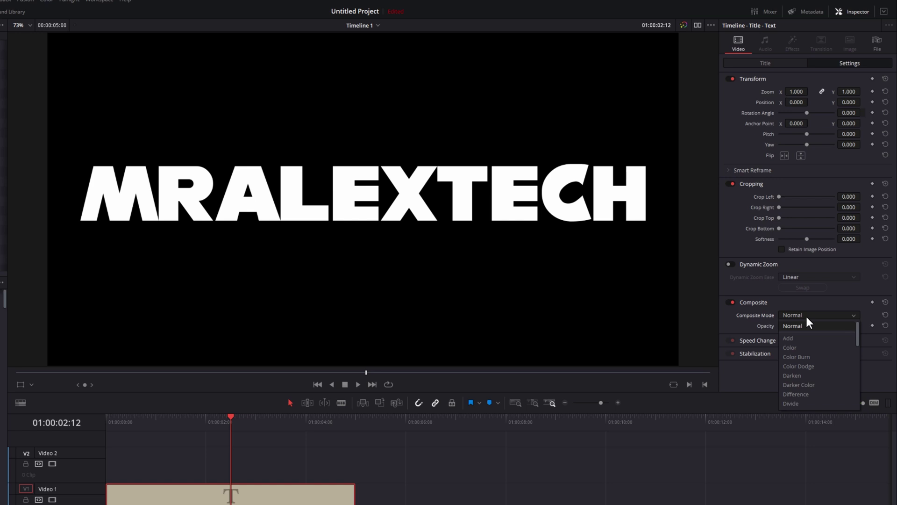
{"action": "left_click_drag", "start_coordinate": [858, 330], "coordinate": [857, 396]}
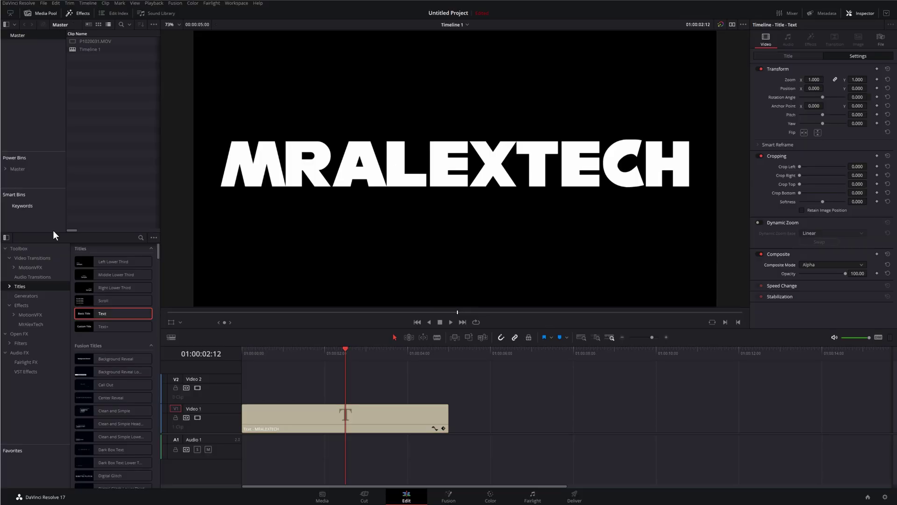
Place a Four Color Gradient generator on Video 2 above the title and select it
{"action": "left_click", "coordinate": [28, 296]}
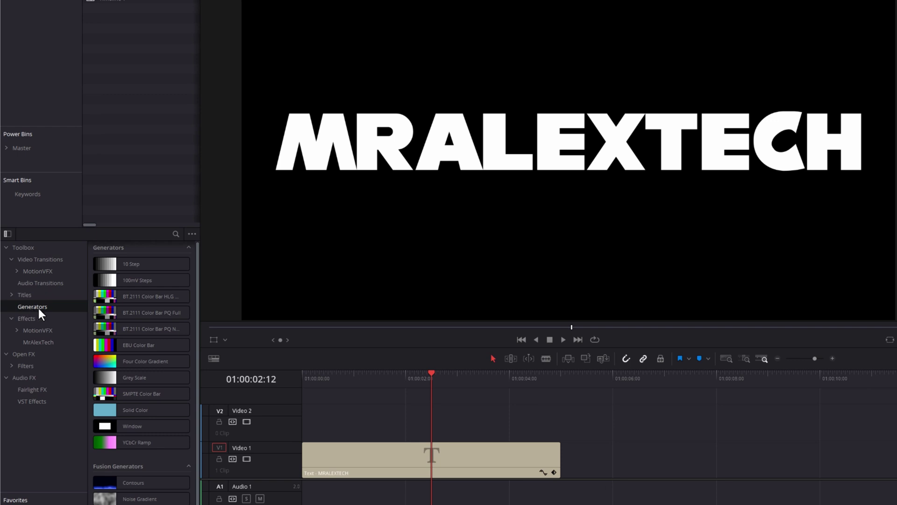
{"action": "mouse_move", "coordinate": [115, 361]}
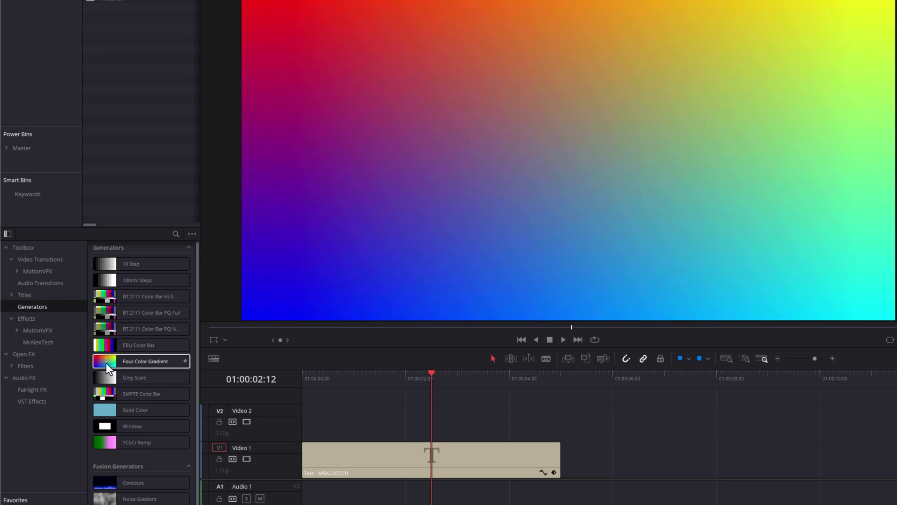
{"action": "left_click_drag", "start_coordinate": [105, 363], "coordinate": [304, 433]}
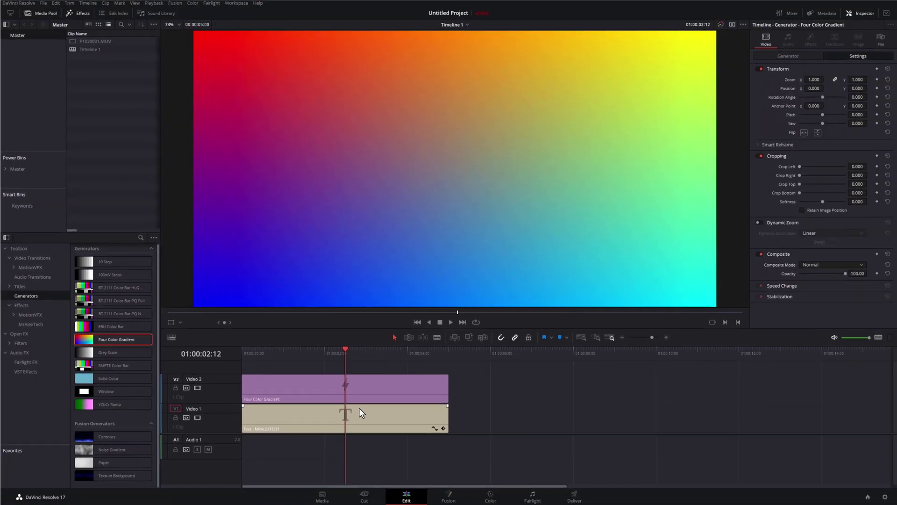
{"action": "left_click", "coordinate": [371, 379]}
{"action": "left_click", "coordinate": [361, 353]}
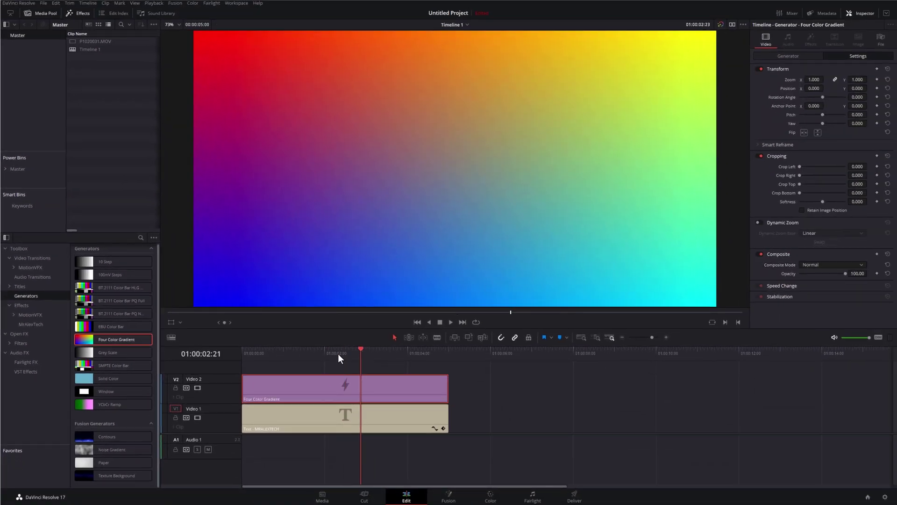
{"action": "left_click", "coordinate": [318, 353]}
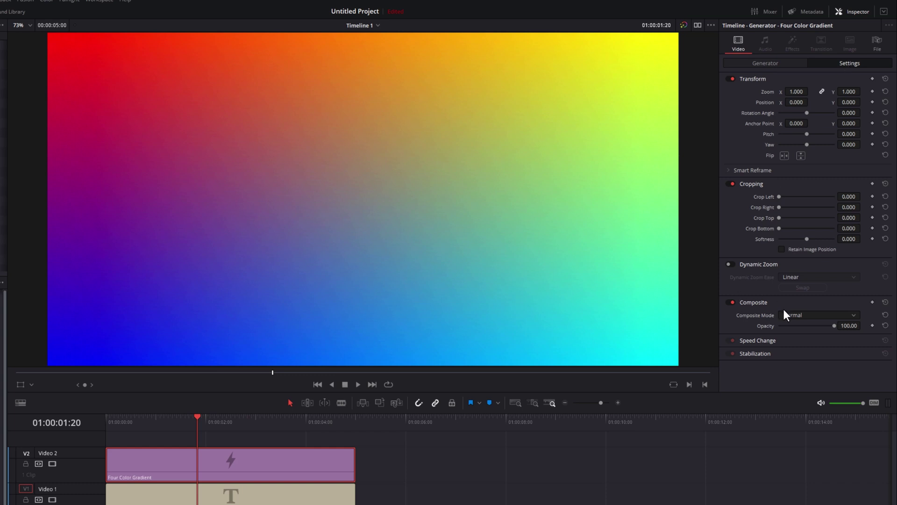
Set the gradient clip's Composite Mode to Foreground
{"action": "left_click", "coordinate": [812, 315]}
{"action": "left_click_drag", "start_coordinate": [856, 330], "coordinate": [857, 395]}
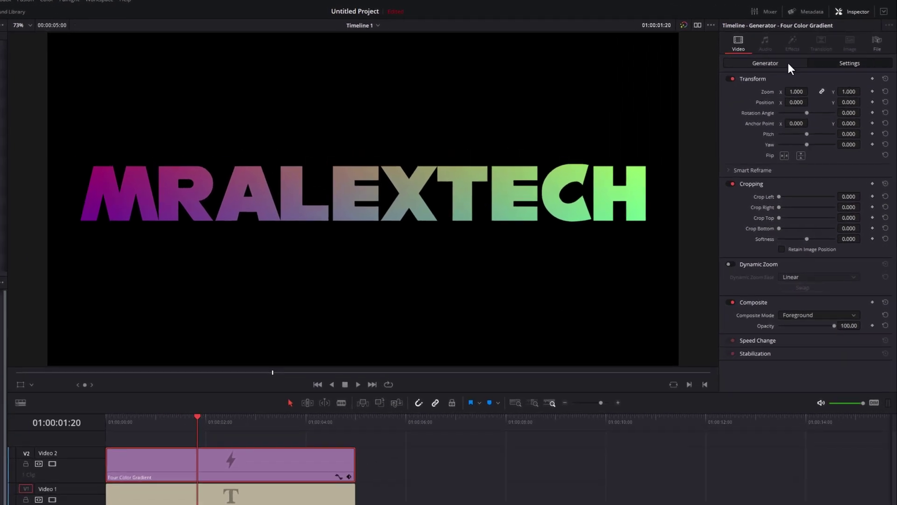
Nudge the gradient's Center X, then reset it back to 0
{"action": "left_click", "coordinate": [767, 63]}
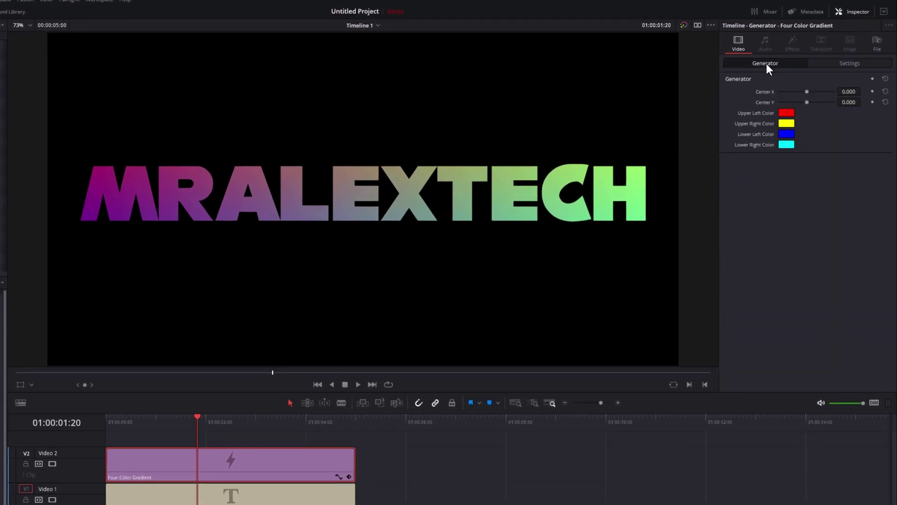
{"action": "mouse_move", "coordinate": [800, 91]}
{"action": "left_mouse_down"}
{"action": "mouse_move", "coordinate": [787, 91]}
{"action": "mouse_move", "coordinate": [823, 93]}
{"action": "mouse_move", "coordinate": [813, 92]}
{"action": "left_mouse_up"}
{"action": "double_click", "coordinate": [765, 91]}
Give the gradient a new upper-left colour and a light green lower-right corner
{"action": "left_click", "coordinate": [792, 114]}
{"action": "mouse_move", "coordinate": [403, 234]}
{"action": "left_mouse_down"}
{"action": "mouse_move", "coordinate": [367, 229]}
{"action": "mouse_move", "coordinate": [366, 251]}
{"action": "mouse_move", "coordinate": [357, 248]}
{"action": "mouse_move", "coordinate": [411, 249]}
{"action": "left_mouse_up"}
{"action": "left_click", "coordinate": [448, 373]}
{"action": "left_click", "coordinate": [785, 145]}
{"action": "left_click", "coordinate": [396, 248]}
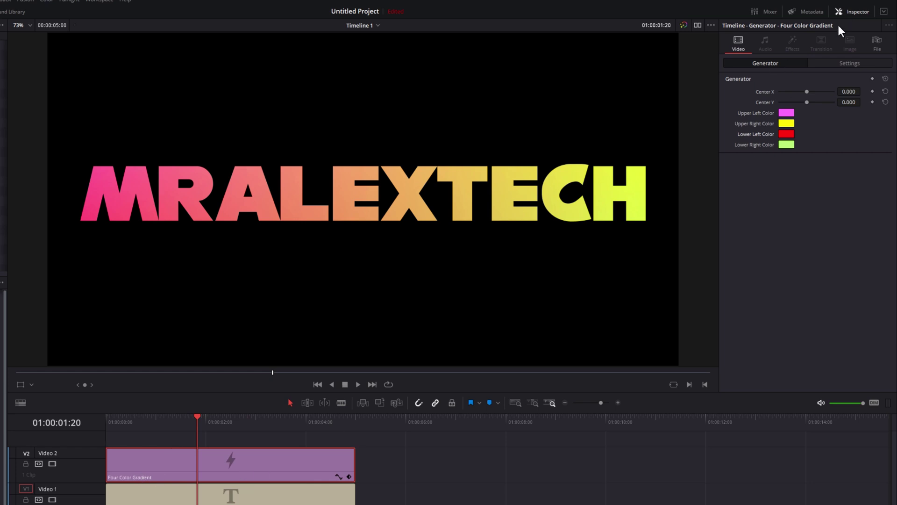
Stretch the gradient to Zoom Y 1.760 and rotate it to 118.170 degrees
{"action": "left_click", "coordinate": [850, 62]}
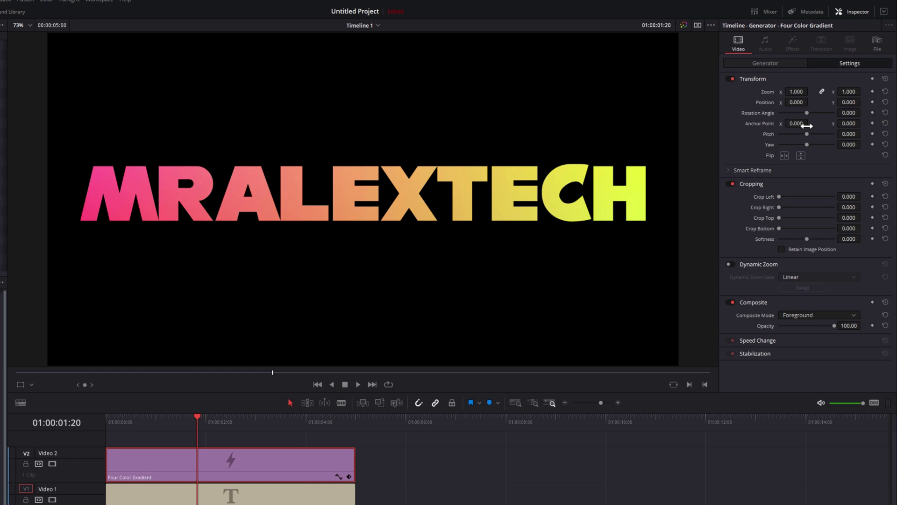
{"action": "mouse_move", "coordinate": [804, 113]}
{"action": "left_mouse_down"}
{"action": "mouse_move", "coordinate": [783, 111]}
{"action": "mouse_move", "coordinate": [800, 113]}
{"action": "left_mouse_up"}
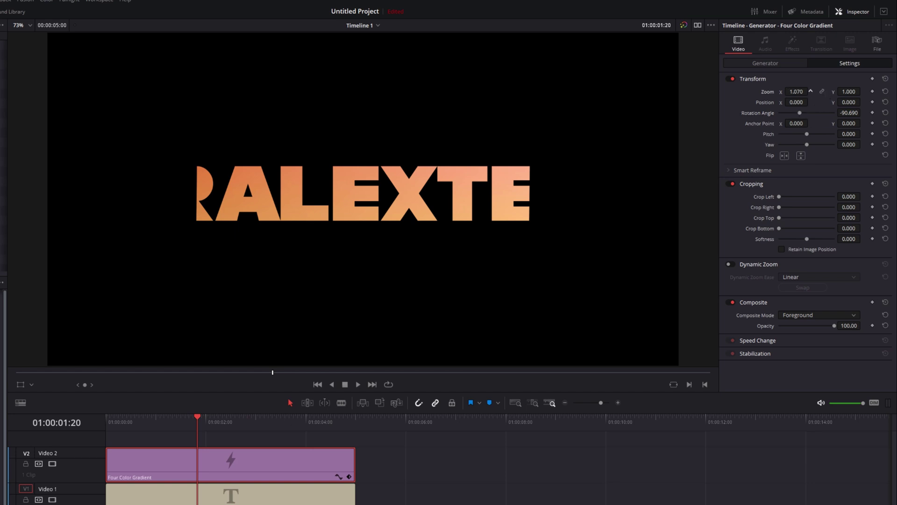
{"action": "left_click_drag", "start_coordinate": [844, 92], "coordinate": [863, 91]}
{"action": "mouse_move", "coordinate": [800, 112]}
{"action": "left_mouse_down"}
{"action": "mouse_move", "coordinate": [834, 112]}
{"action": "mouse_move", "coordinate": [789, 111]}
{"action": "mouse_move", "coordinate": [829, 114]}
{"action": "mouse_move", "coordinate": [816, 111]}
{"action": "left_mouse_up"}
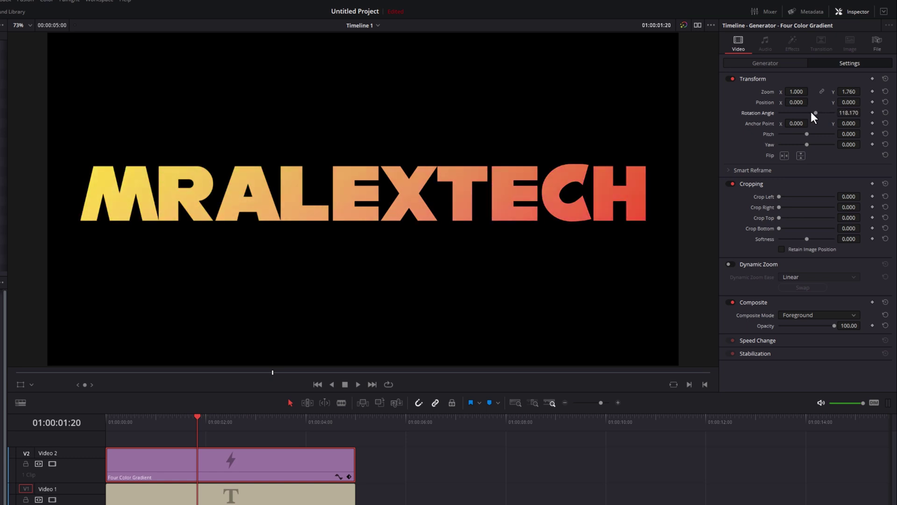
Reset the gradient rotation to 0 at the start of the clip
{"action": "double_click", "coordinate": [756, 113]}
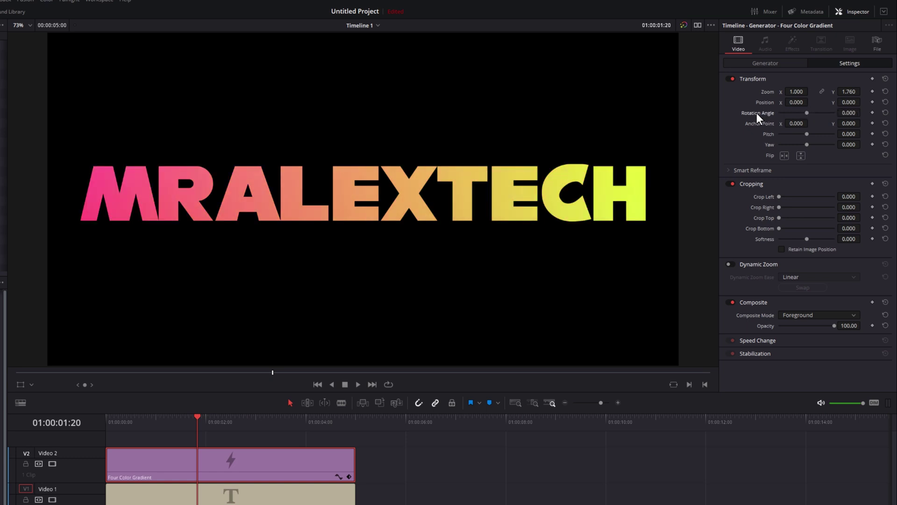
{"action": "left_click_drag", "start_coordinate": [200, 422], "coordinate": [111, 422]}
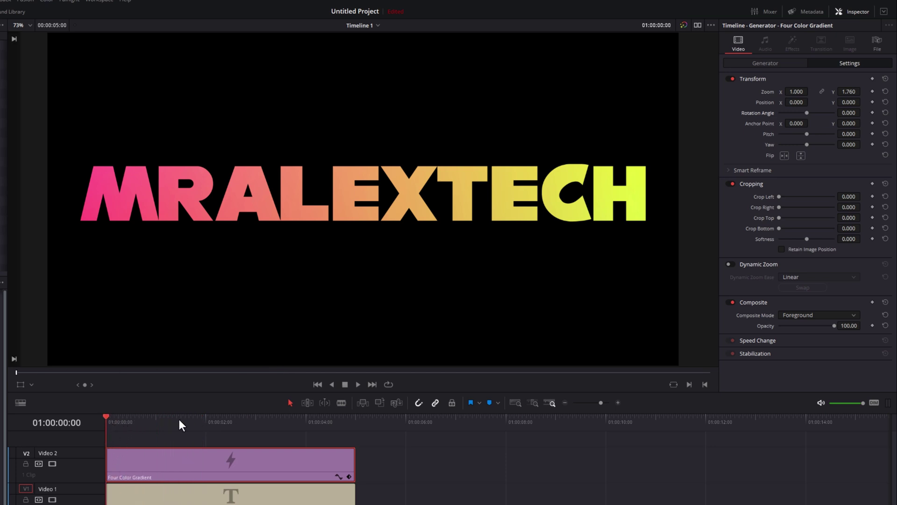
{"action": "left_click", "coordinate": [848, 113]}
Set a 360 degree rotation angle at the clip's end and play the spin from the start
{"action": "mouse_move", "coordinate": [111, 425]}
{"action": "left_mouse_down"}
{"action": "mouse_move", "coordinate": [214, 433]}
{"action": "mouse_move", "coordinate": [350, 418]}
{"action": "left_mouse_up"}
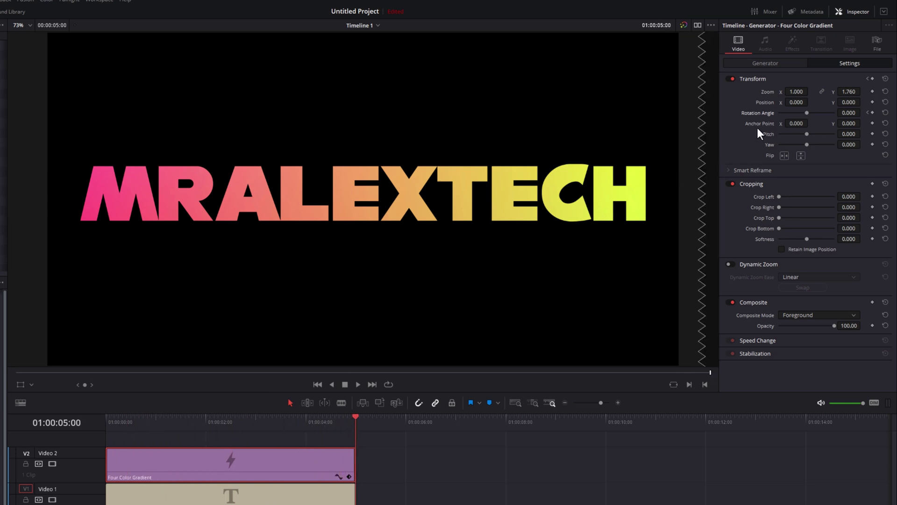
{"action": "left_click", "coordinate": [844, 116]}
{"action": "type", "text": "360"}
{"action": "key", "text": "Return"}
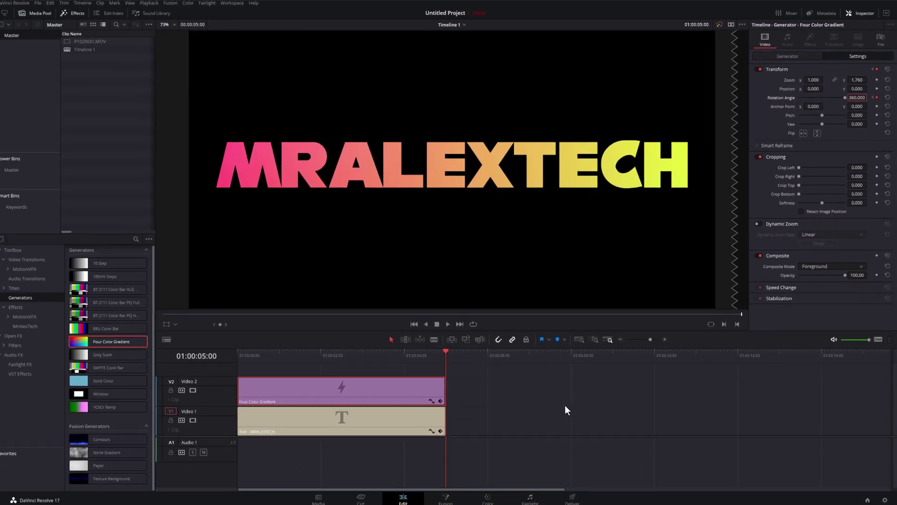
{"action": "left_click_drag", "start_coordinate": [353, 418], "coordinate": [82, 424]}
{"action": "key", "text": "space"}
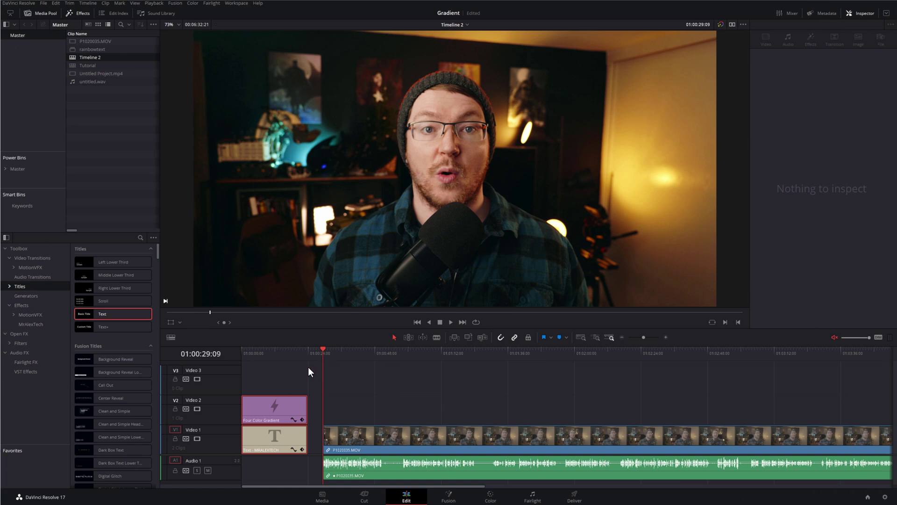
Move the gradient and title clips onto Video 3 and Video 2 above the presenter footage
{"action": "left_click_drag", "start_coordinate": [280, 374], "coordinate": [286, 451]}
{"action": "left_click_drag", "start_coordinate": [254, 411], "coordinate": [362, 391]}
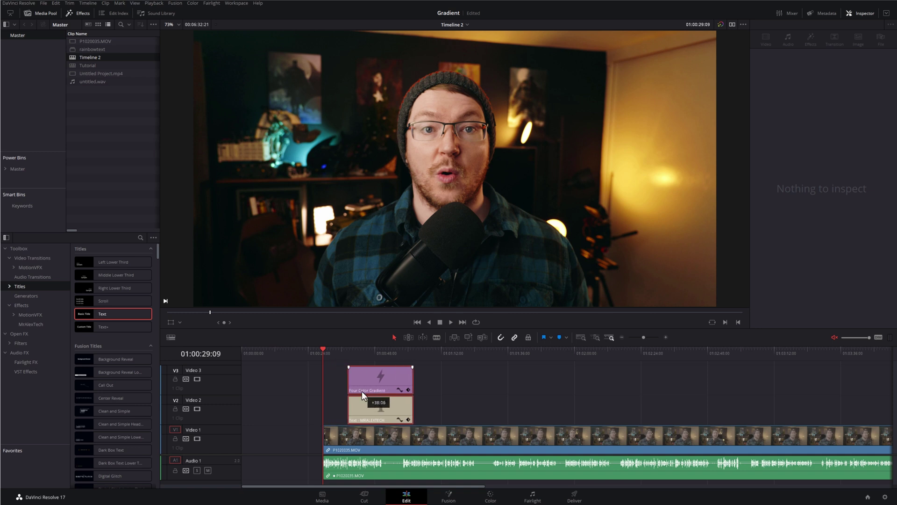
{"action": "left_click", "coordinate": [343, 354]}
Preview the gradient title over the footage, then reselect both clips
{"action": "key", "text": "space"}
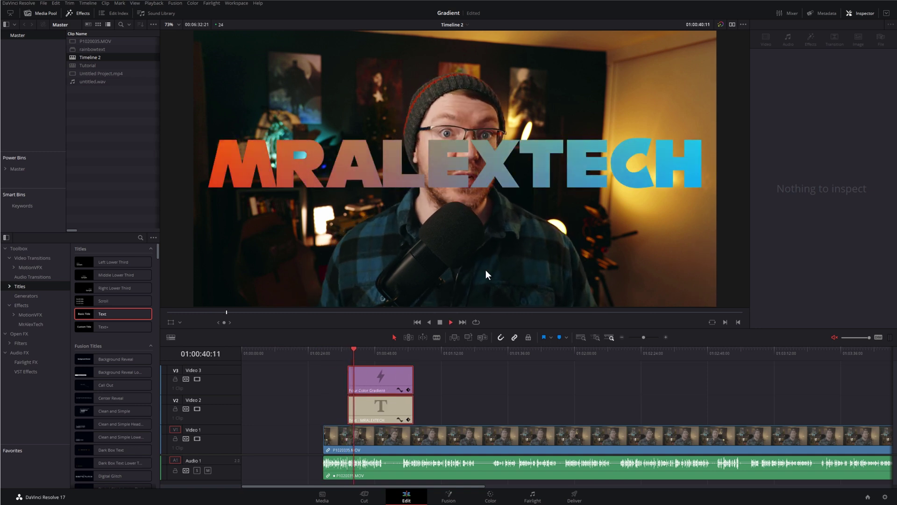
{"action": "key", "text": "space"}
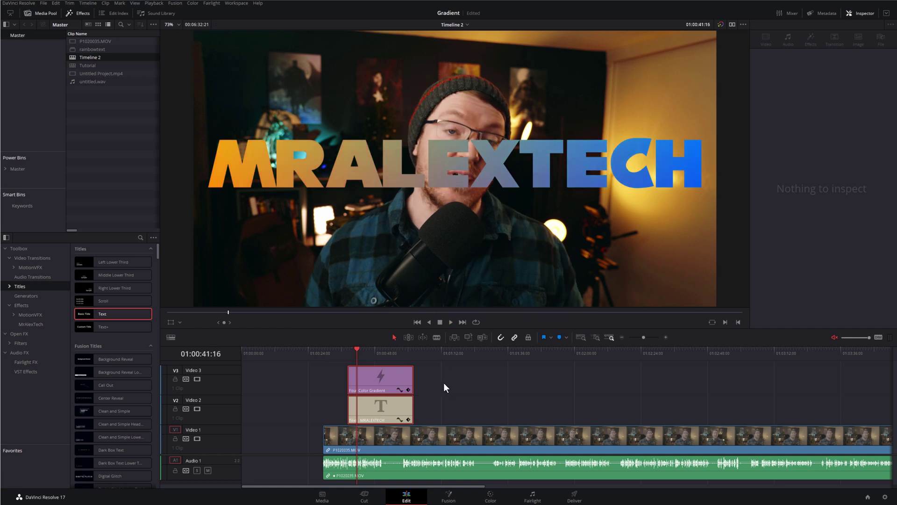
{"action": "left_click", "coordinate": [444, 411]}
{"action": "left_click_drag", "start_coordinate": [465, 411], "coordinate": [371, 375]}
Combine the selected clips into a compound clip named 'rainbow' on Video 2
{"action": "right_click", "coordinate": [372, 375]}
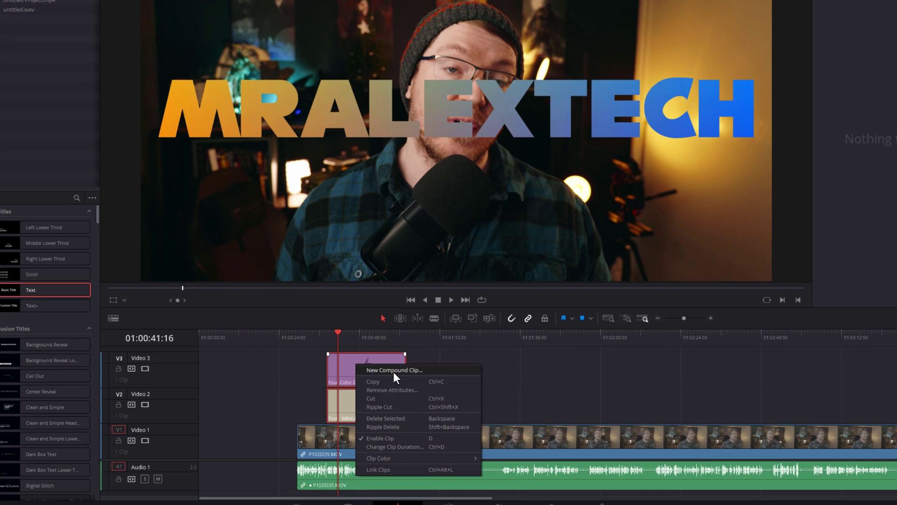
{"action": "left_click", "coordinate": [394, 372]}
{"action": "type", "text": "rainbow"}
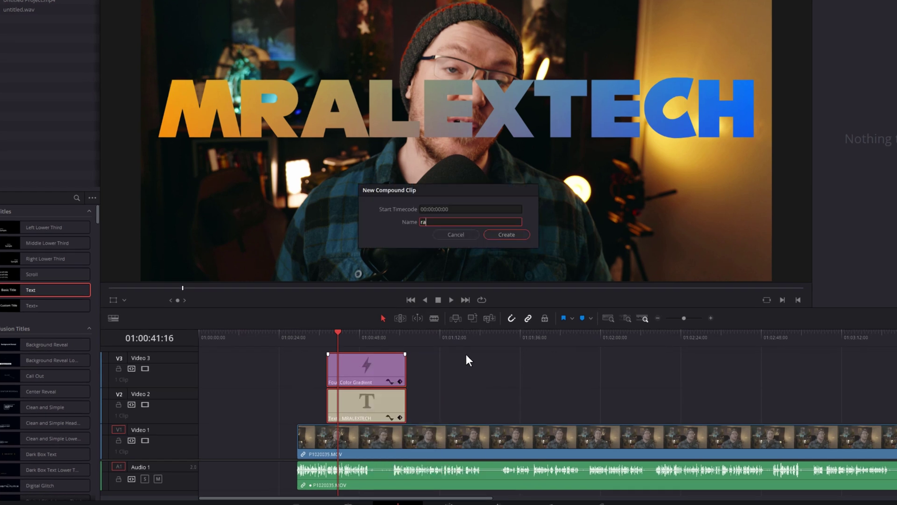
{"action": "key", "text": "Return"}
{"action": "mouse_move", "coordinate": [397, 407]}
{"action": "left_mouse_down"}
{"action": "mouse_move", "coordinate": [597, 419]}
{"action": "mouse_move", "coordinate": [392, 416]}
{"action": "left_mouse_up"}
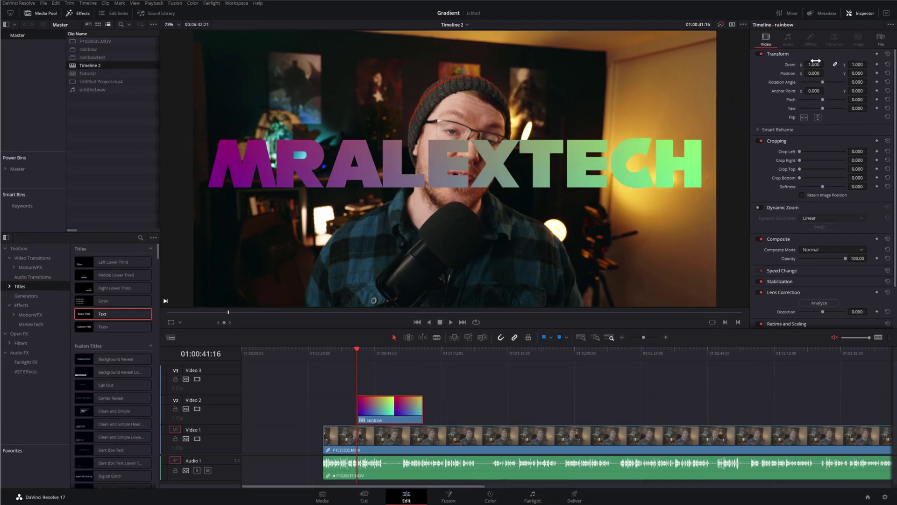
Scale the rainbow clip to 0.45, lower it toward the frame bottom, and preview
{"action": "left_click_drag", "start_coordinate": [814, 64], "coordinate": [785, 64]}
{"action": "left_click_drag", "start_coordinate": [849, 76], "coordinate": [822, 76]}
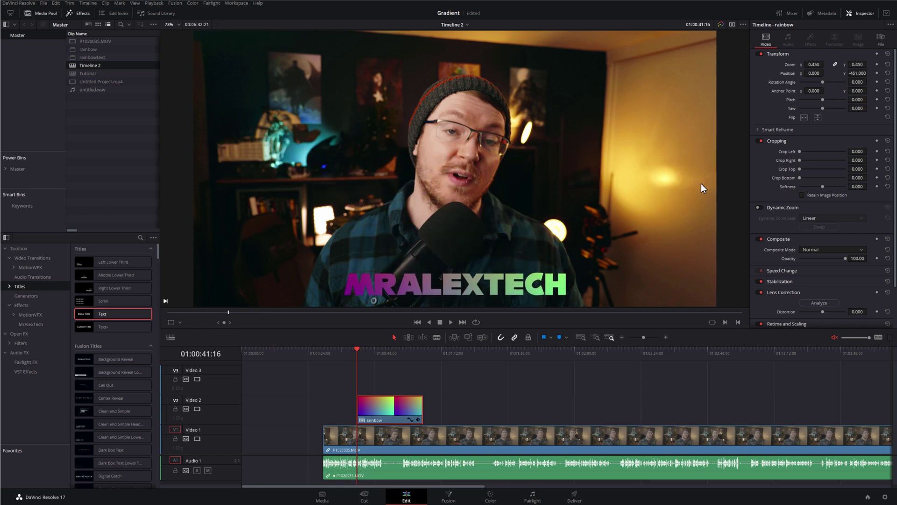
{"action": "left_click", "coordinate": [364, 372]}
{"action": "key", "text": "space"}
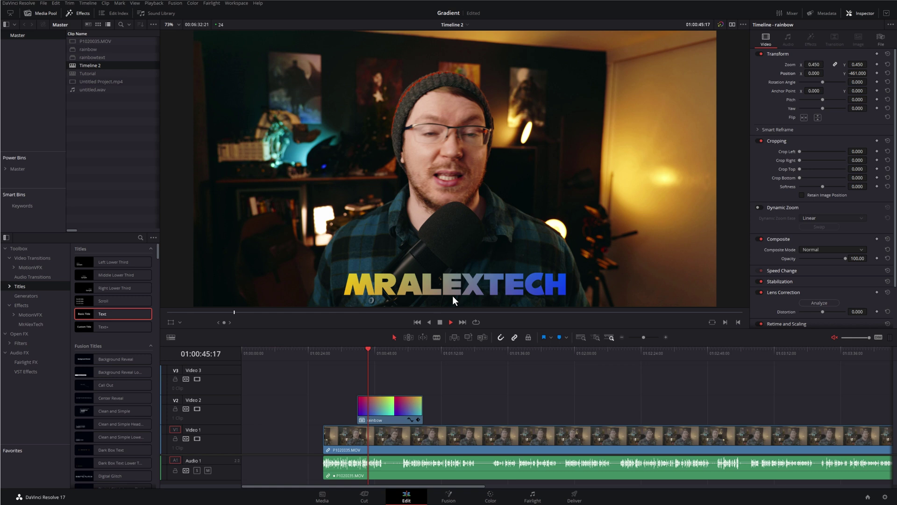
{"action": "left_click", "coordinate": [375, 409]}
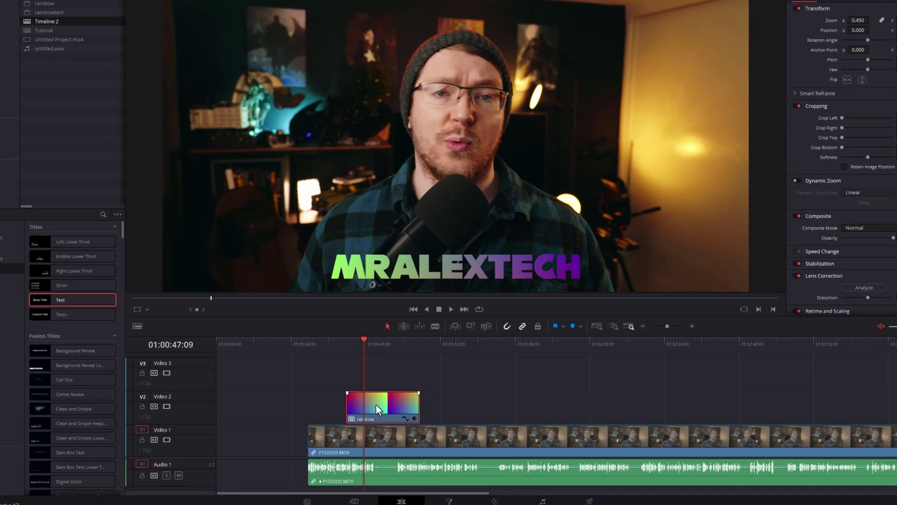
{"action": "right_click", "coordinate": [383, 407]}
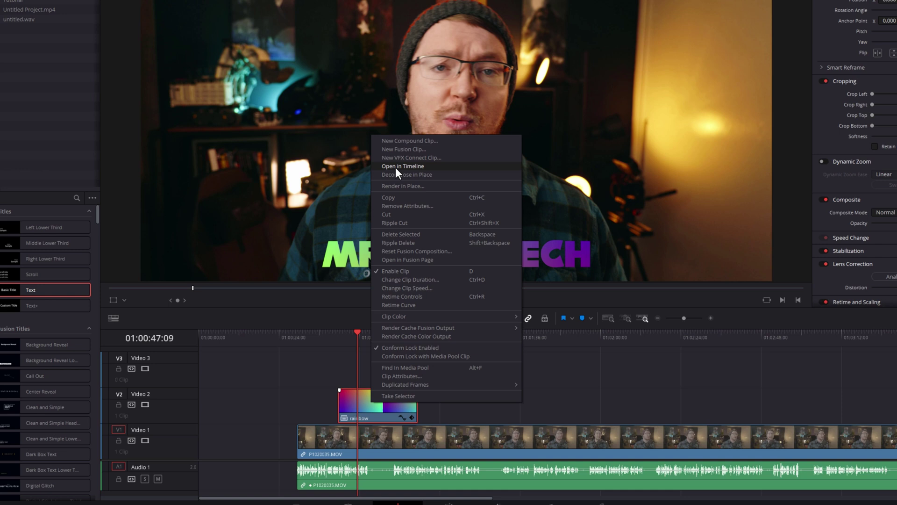
{"action": "left_click", "coordinate": [414, 167]}
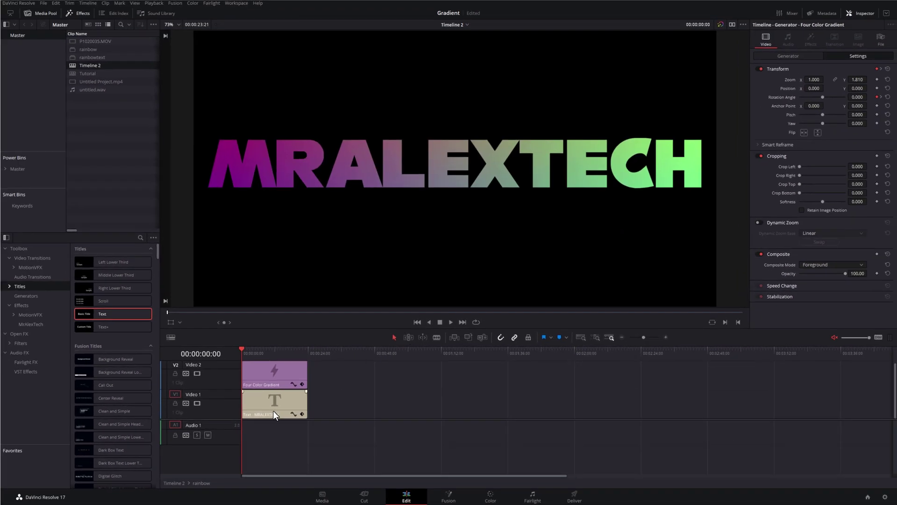
{"action": "left_click", "coordinate": [270, 413]}
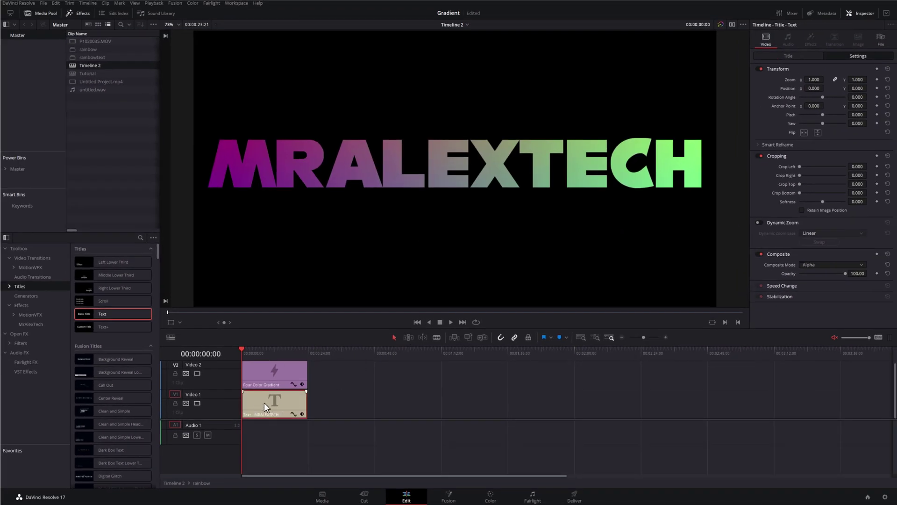
{"action": "left_click", "coordinate": [800, 58]}
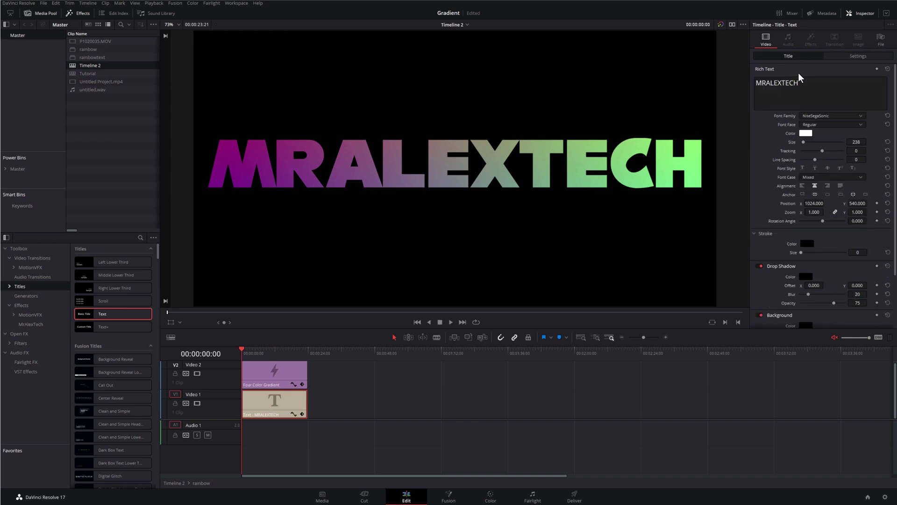
{"action": "left_click", "coordinate": [273, 376]}
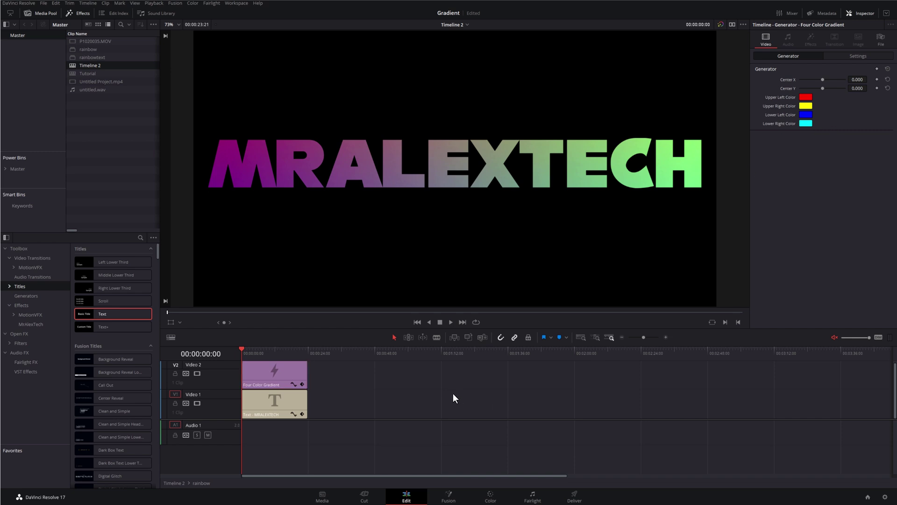
{"action": "left_click", "coordinate": [83, 71]}
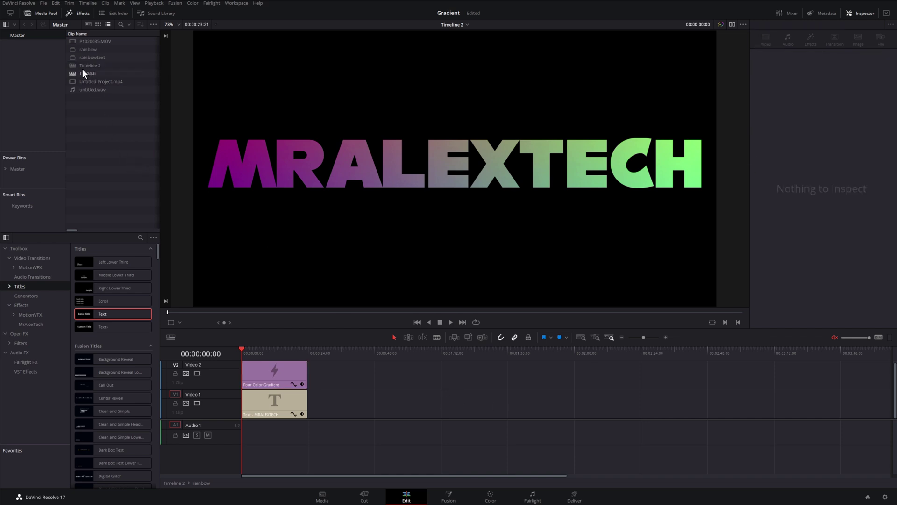
{"action": "double_click", "coordinate": [92, 65]}
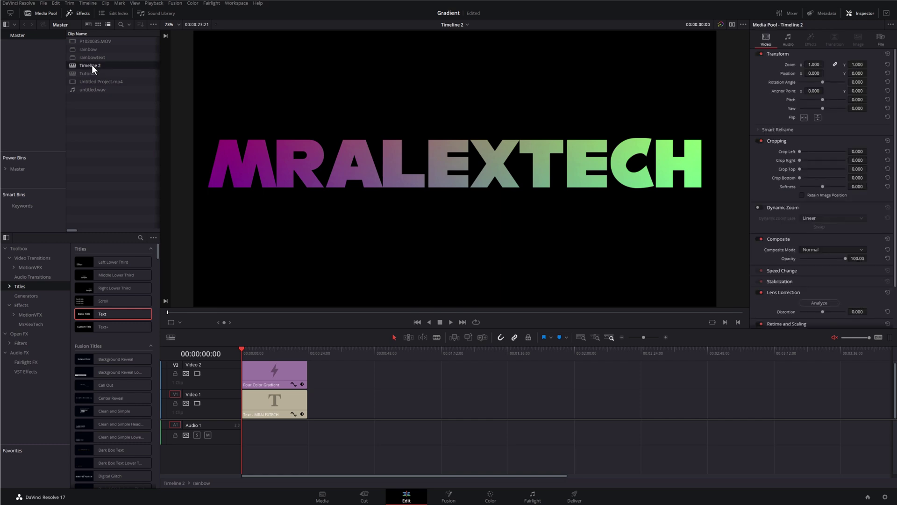
{"action": "left_click", "coordinate": [387, 352]}
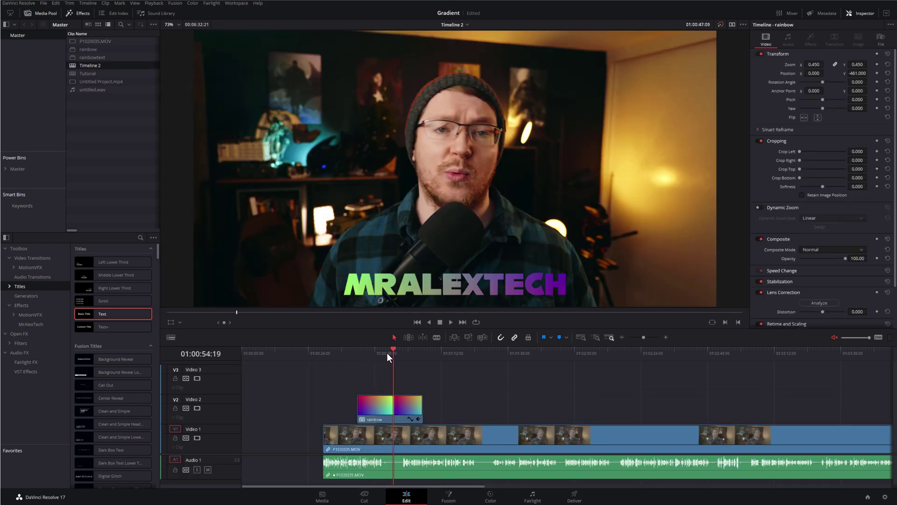
Decompose the rainbow compound clip in place
{"action": "right_click", "coordinate": [397, 406]}
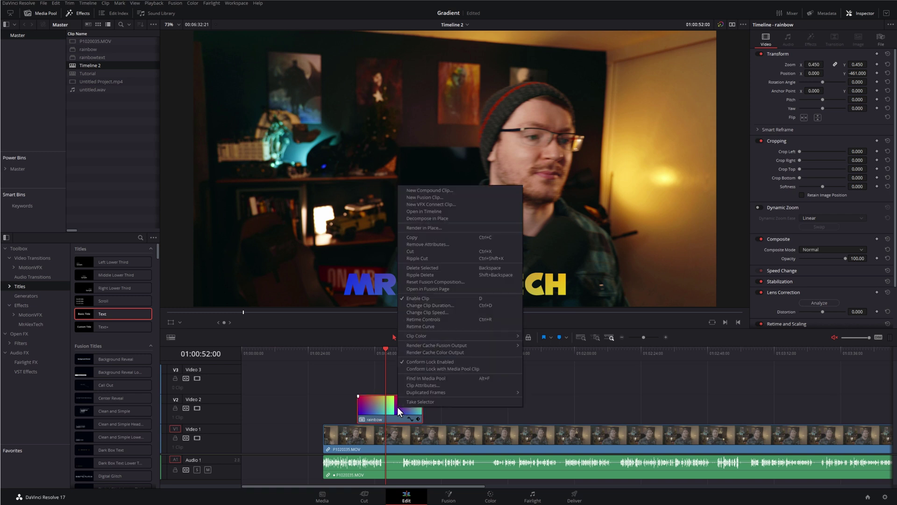
{"action": "left_click", "coordinate": [426, 218]}
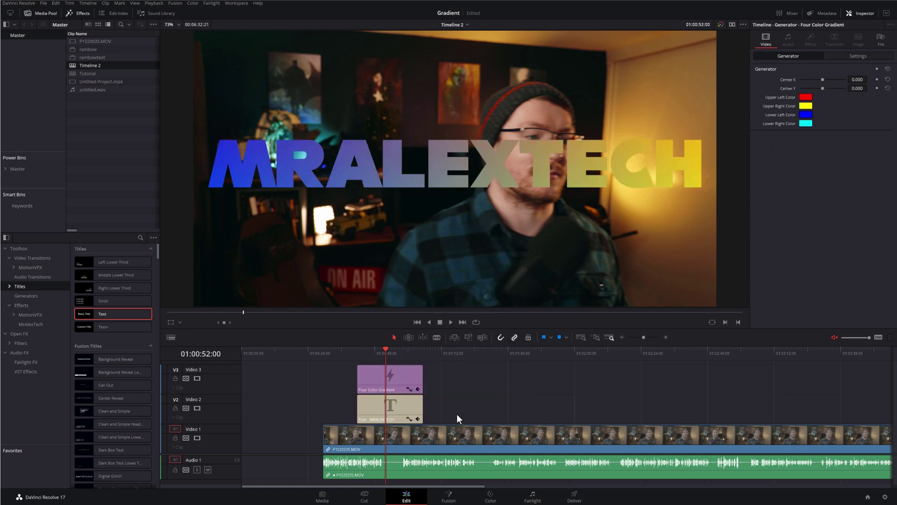